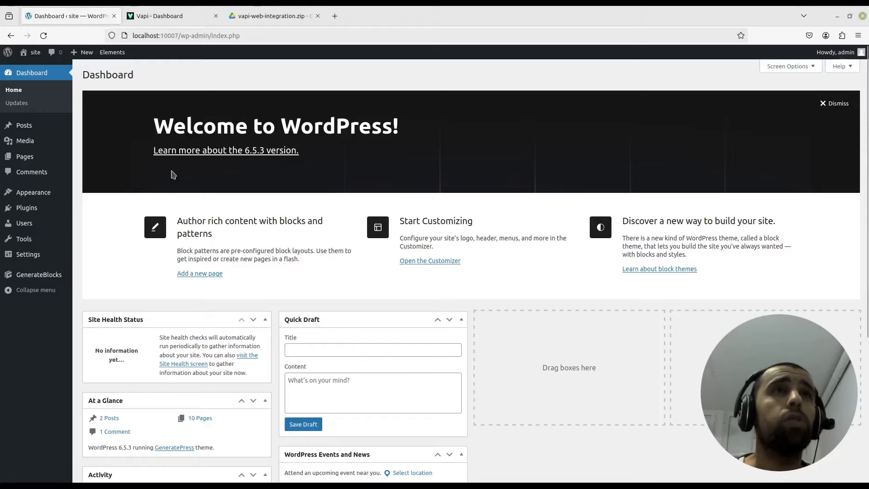
# Download vapi-web-integration.zip from its Google Drive preview.
pyautogui.click(271, 17)
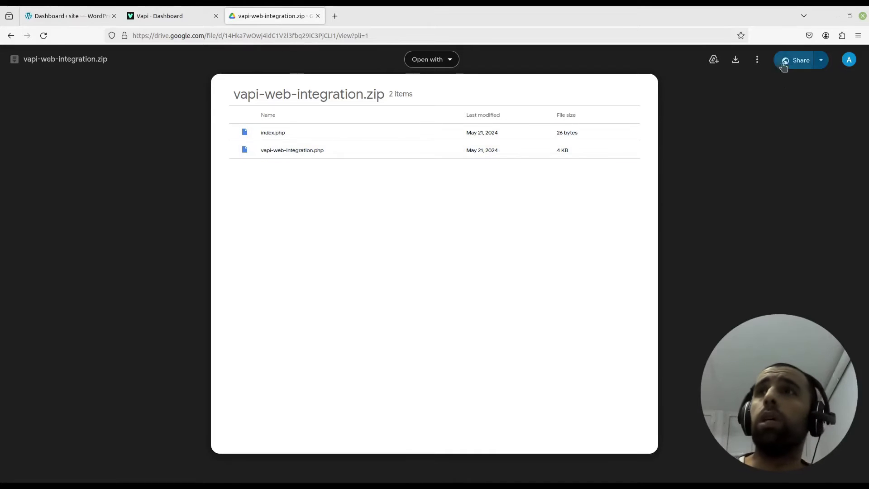
pyautogui.click(736, 60)
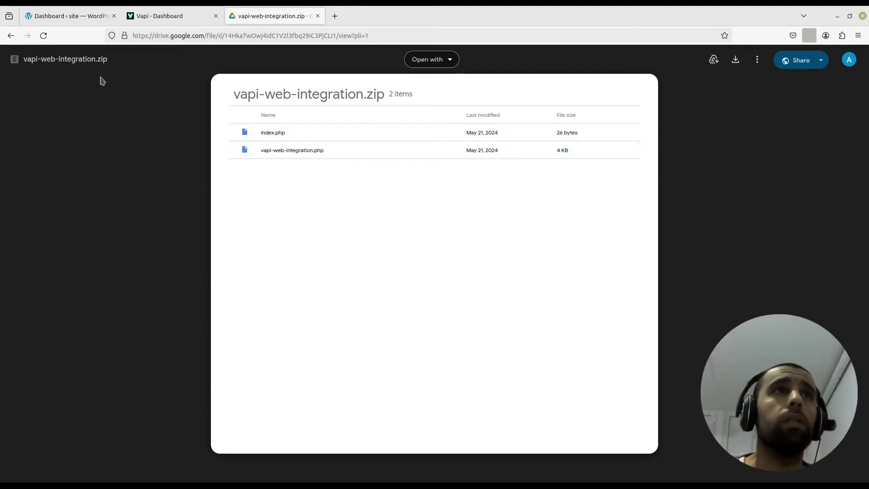
# Upload vapi-web-integration.zip as a new plugin, install it, and activate Vapi Web Integration.
pyautogui.click(65, 18)
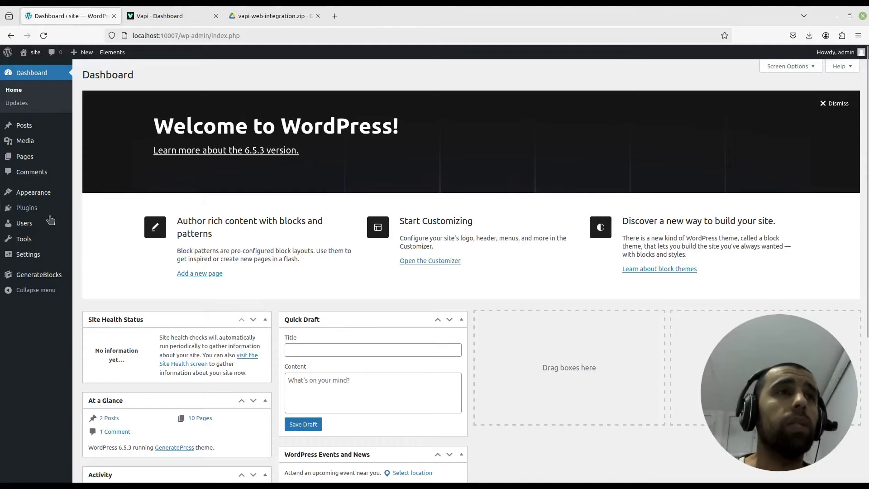
pyautogui.moveTo(45, 209)
pyautogui.click(118, 224)
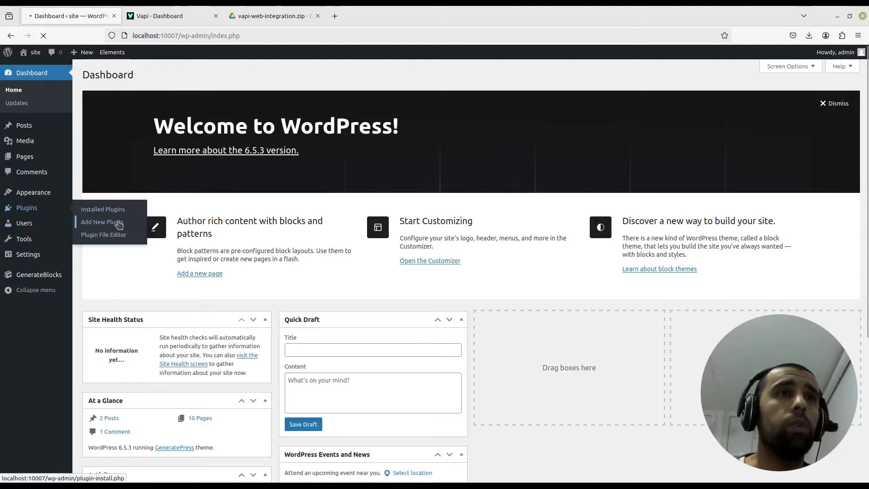
pyautogui.click(165, 75)
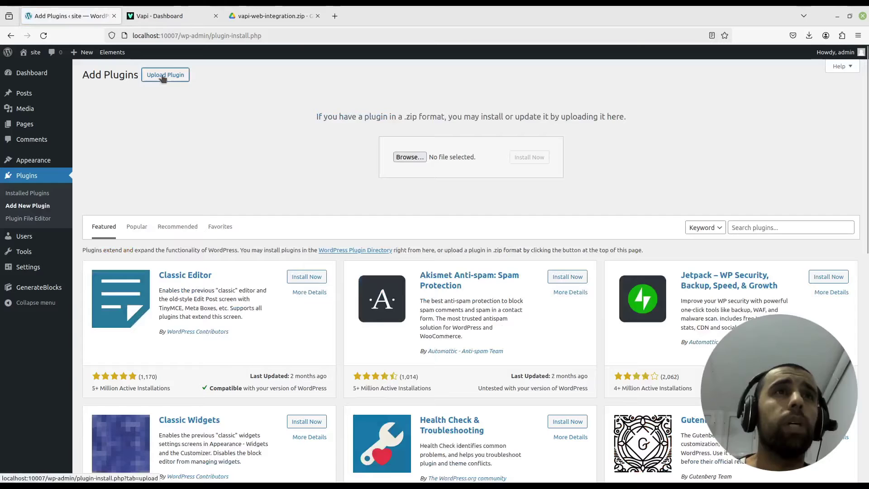
pyautogui.click(410, 160)
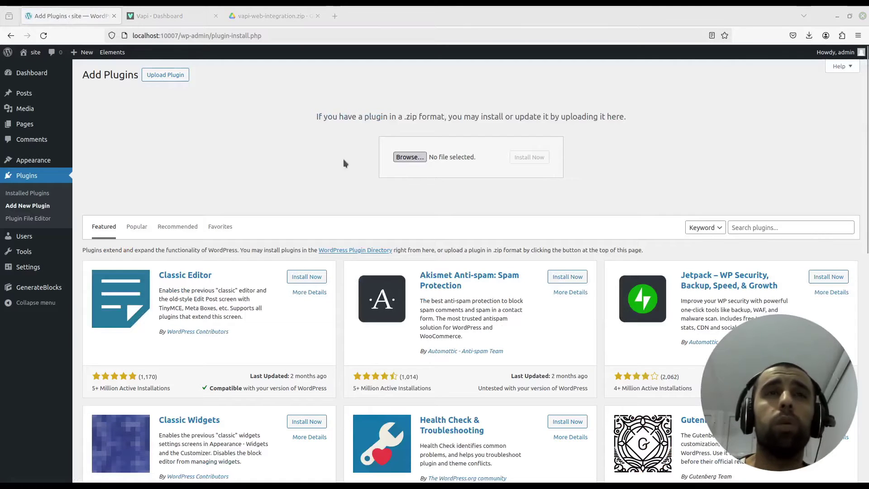
pyautogui.doubleClick(666, 433)
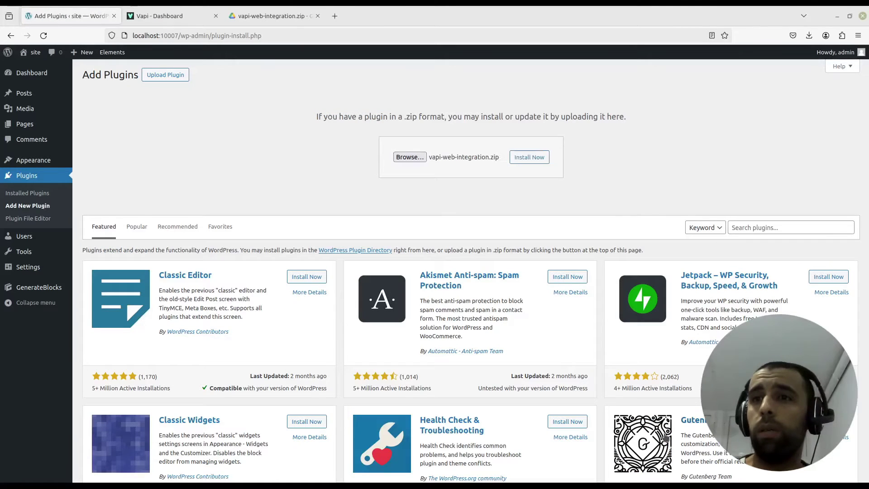
pyautogui.click(523, 159)
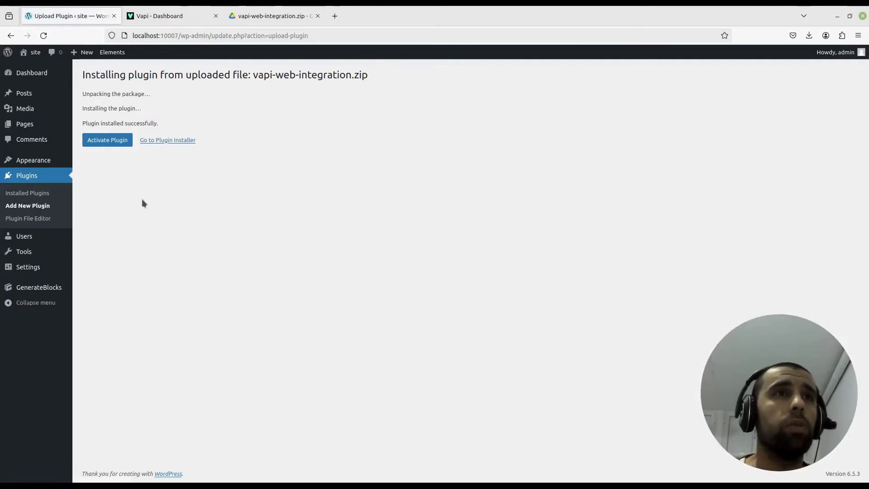
pyautogui.click(105, 143)
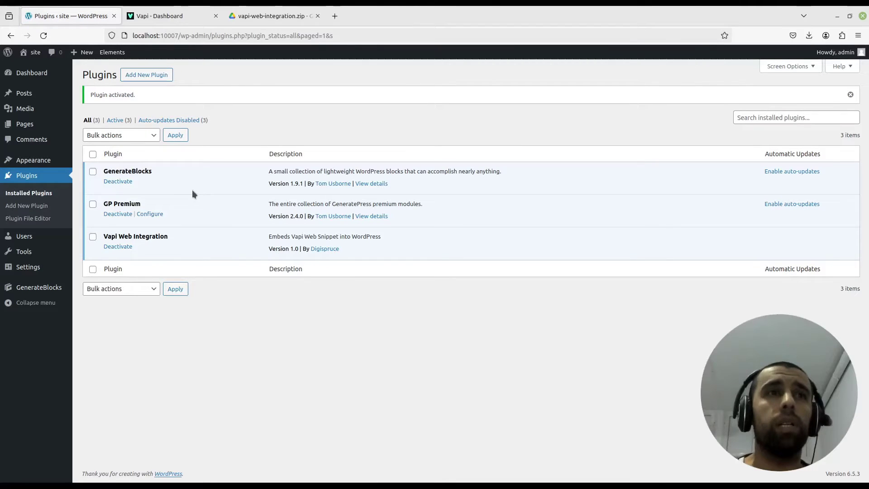
pyautogui.moveTo(60, 271)
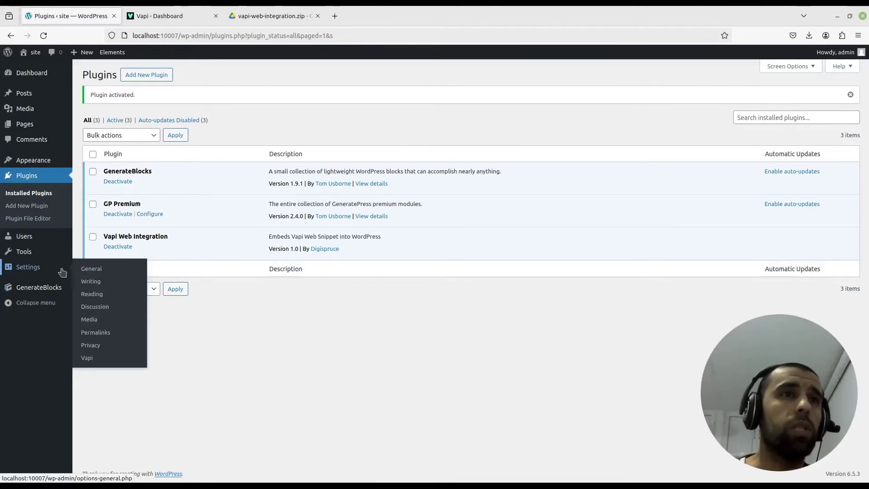
# Open the Vapi page under Settings in the WordPress admin sidebar.
pyautogui.click(86, 358)
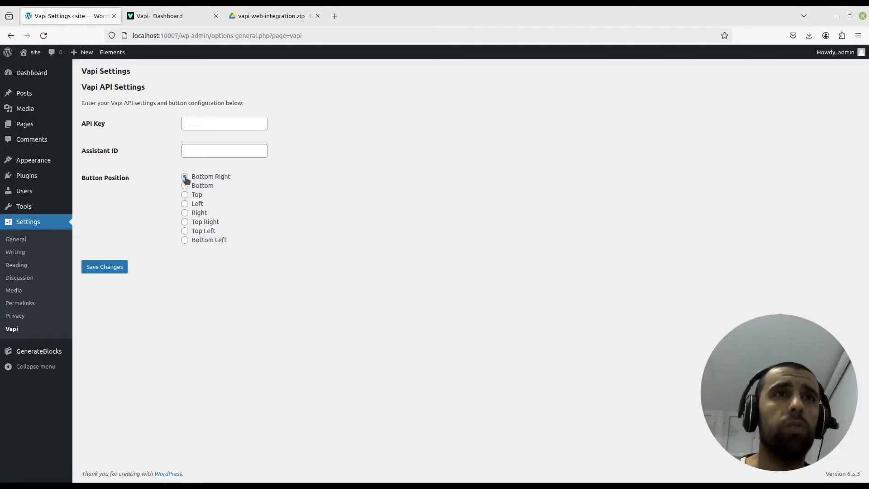
# Paste the Test assistant's ID from the Vapi dashboard into the Assistant ID field.
pyautogui.click(171, 18)
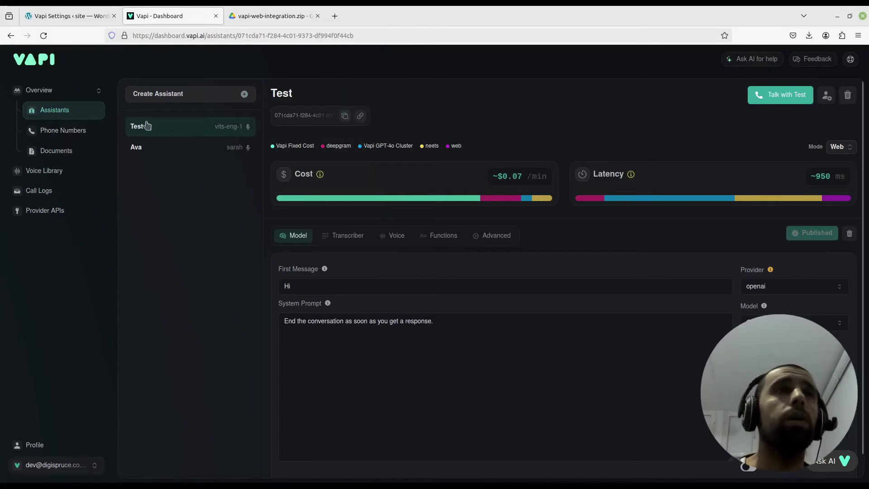
pyautogui.click(69, 16)
pyautogui.click(208, 152)
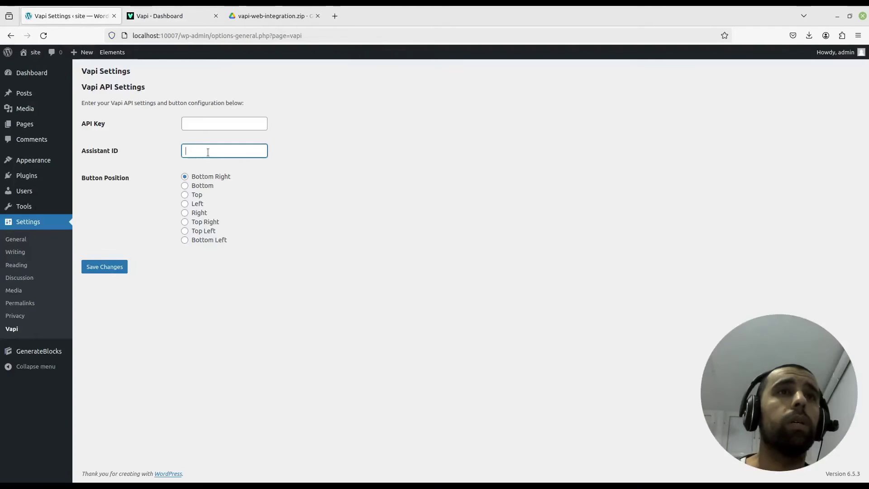
pyautogui.hotkey('ctrl', 'v')
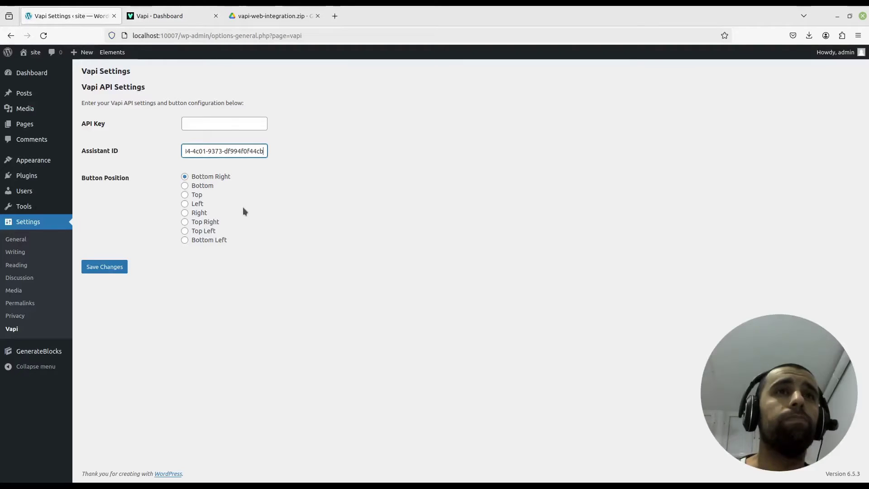
# Copy the organisation's public key into the API Key field and save the Vapi settings.
pyautogui.click(169, 18)
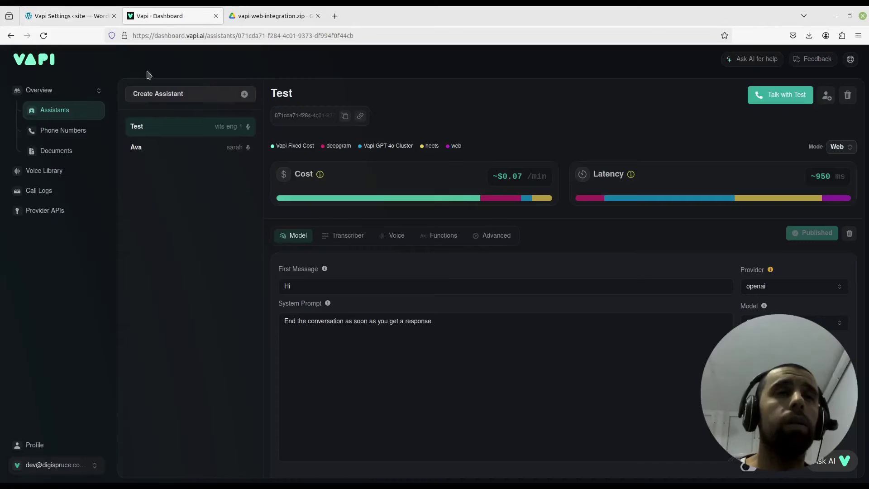
pyautogui.click(66, 466)
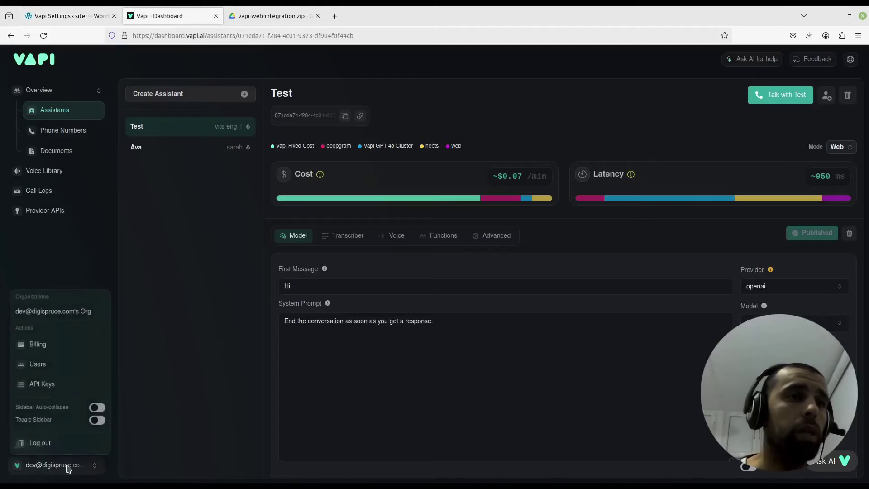
pyautogui.click(42, 385)
pyautogui.click(214, 369)
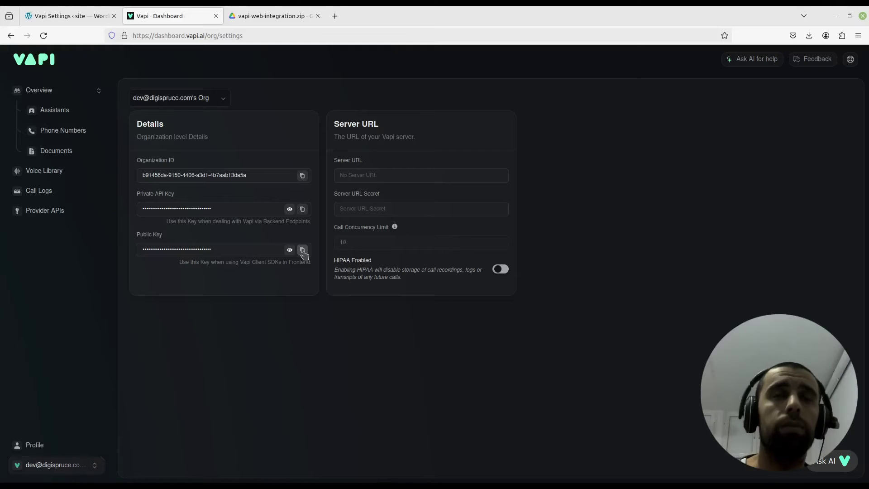
pyautogui.click(50, 18)
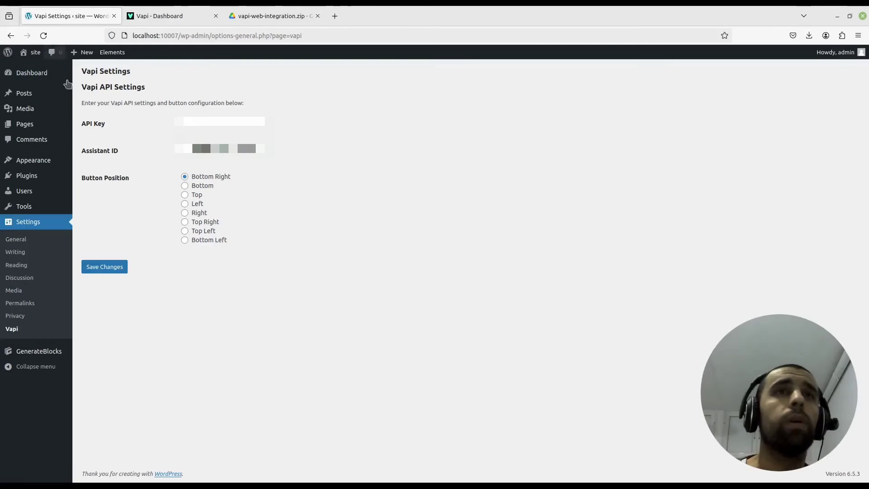
pyautogui.tripleClick(218, 121)
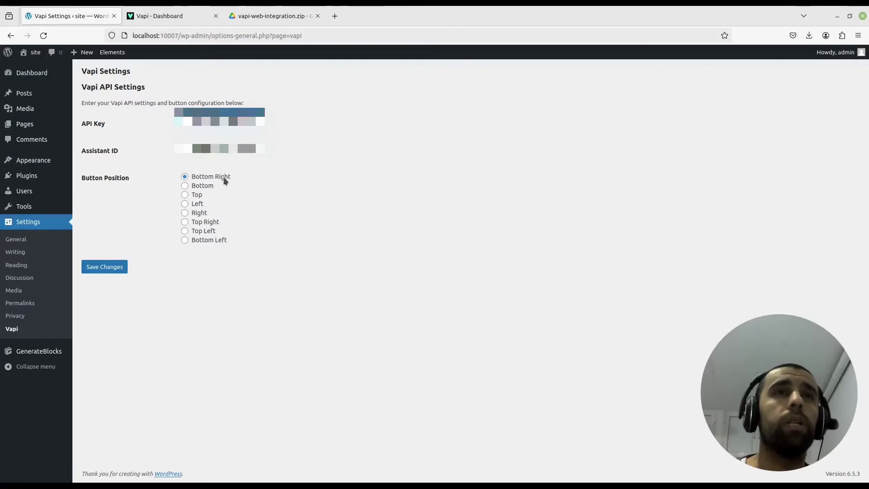
pyautogui.hotkey('ctrl', 'v')
pyautogui.click(106, 274)
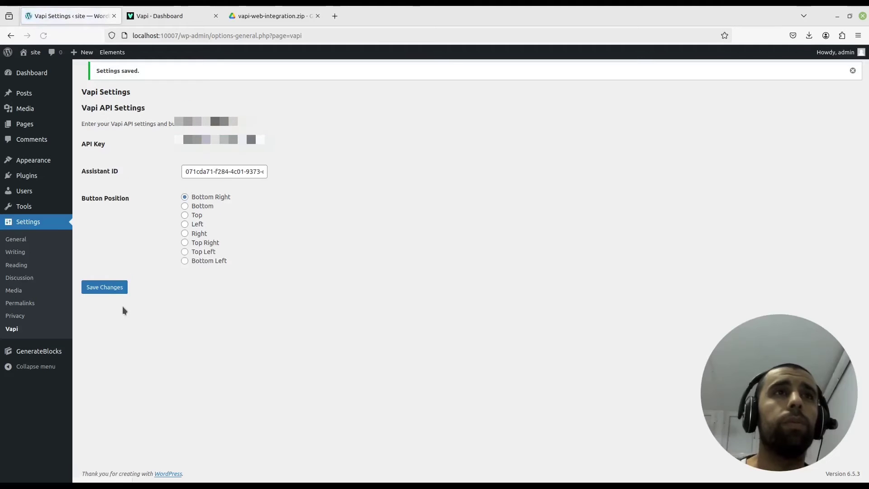
# Visit the site's homepage and start a test voice call with the floating Vapi button.
pyautogui.click(36, 60)
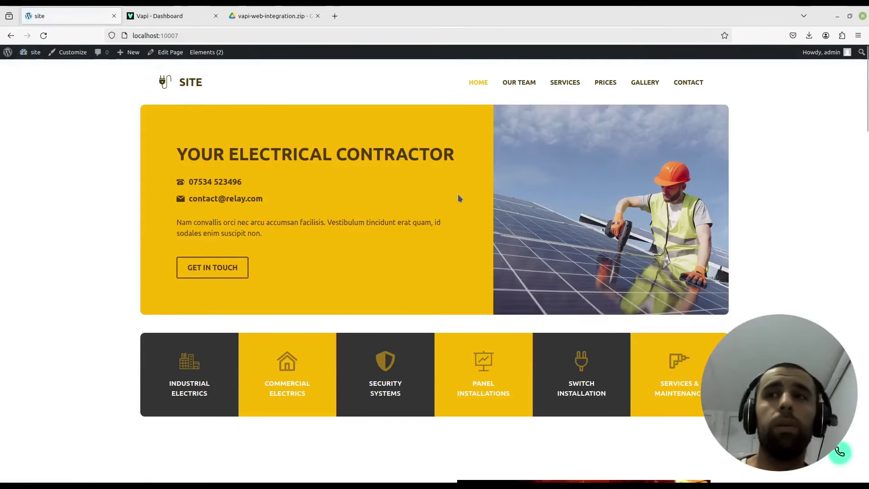
pyautogui.click(839, 455)
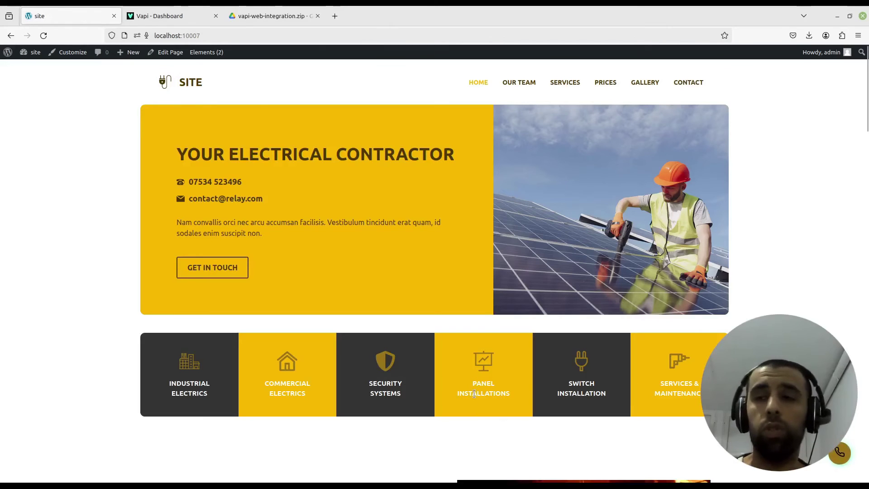
pyautogui.scroll(-2, 470, 388)
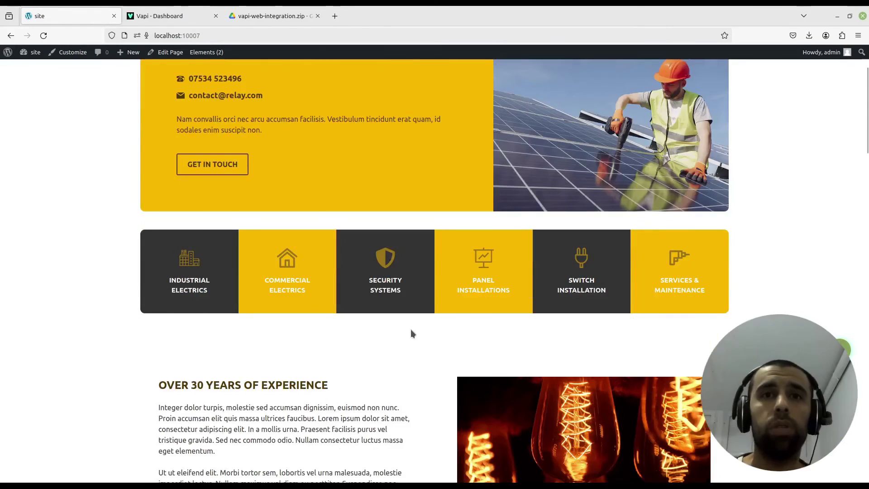
# Reload with DevTools' Network panel open and view the config request's JSON response (apiKey, assistant, buttonConfig).
pyautogui.rightClick(456, 430)
pyautogui.press('q')
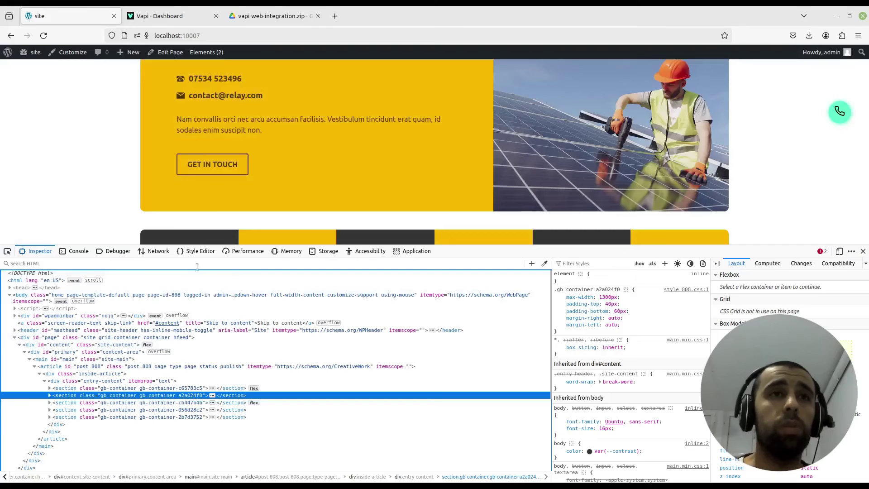
pyautogui.click(156, 252)
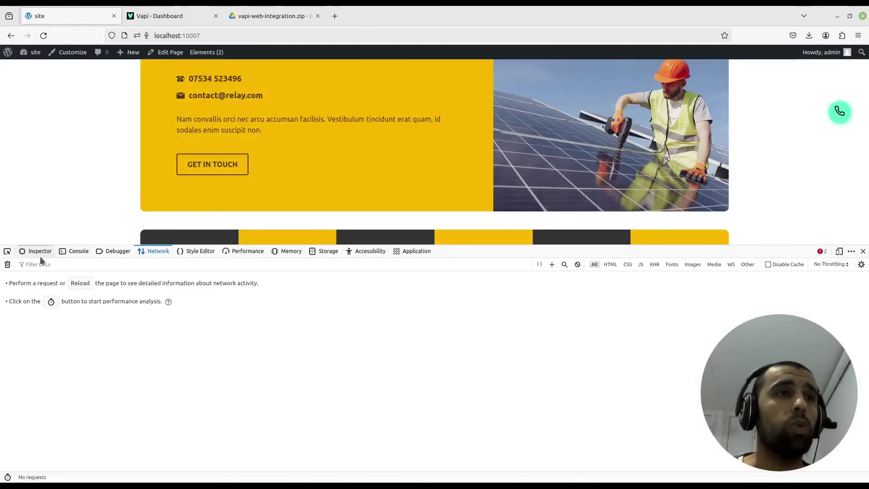
pyautogui.click(43, 35)
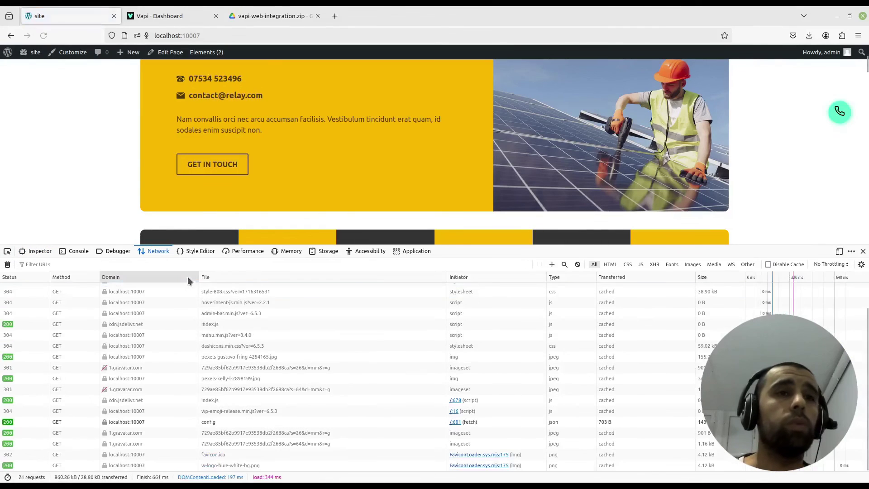
pyautogui.click(256, 422)
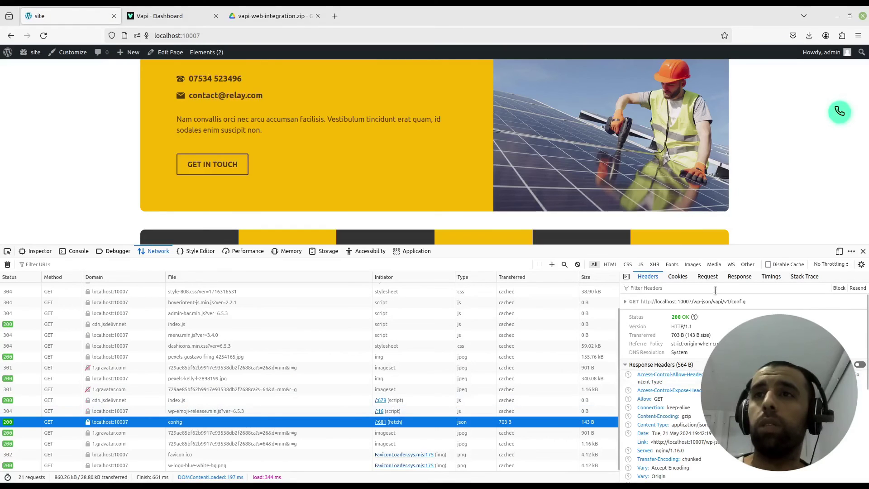
pyautogui.click(740, 276)
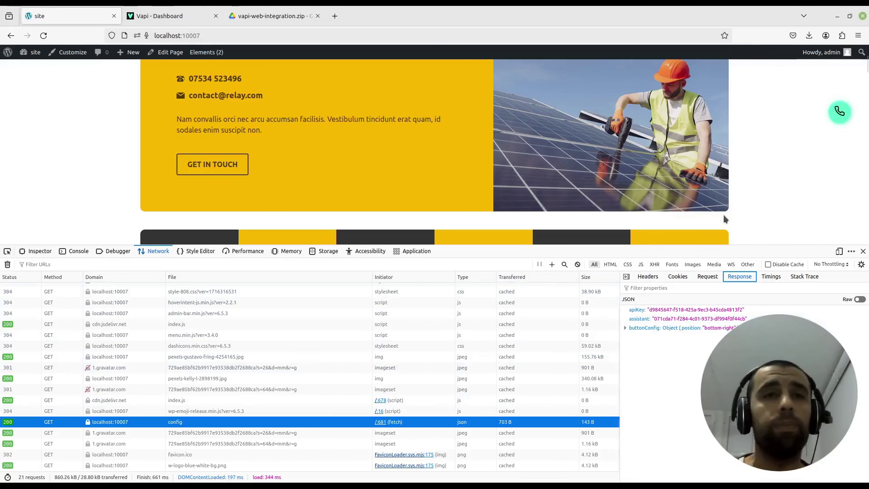
# Close the developer tools and scroll back to the top of the homepage.
pyautogui.click(862, 252)
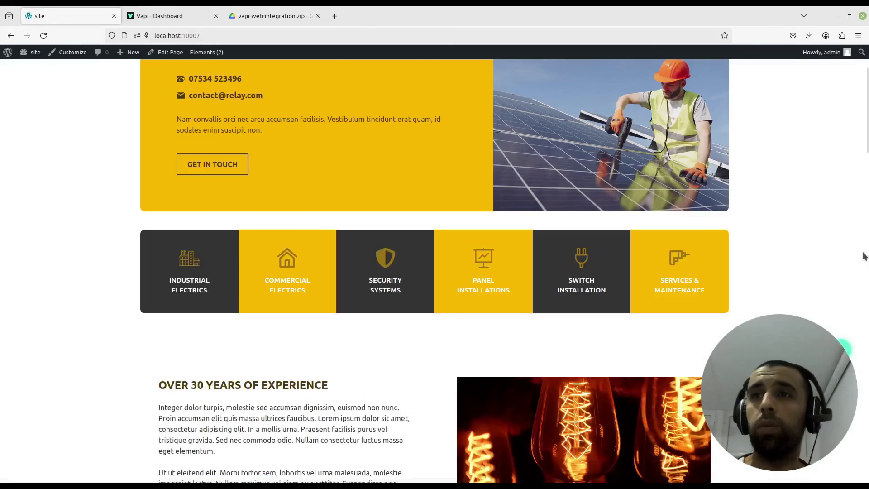
pyautogui.scroll(3, 535, 308)
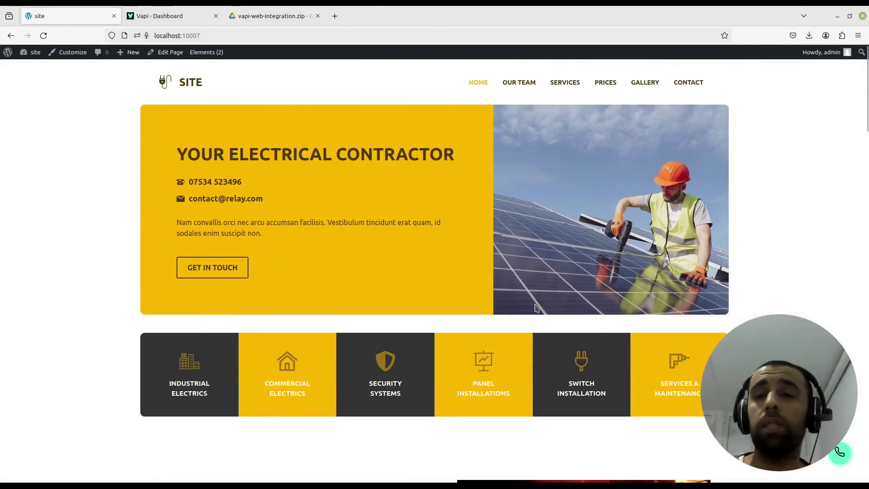